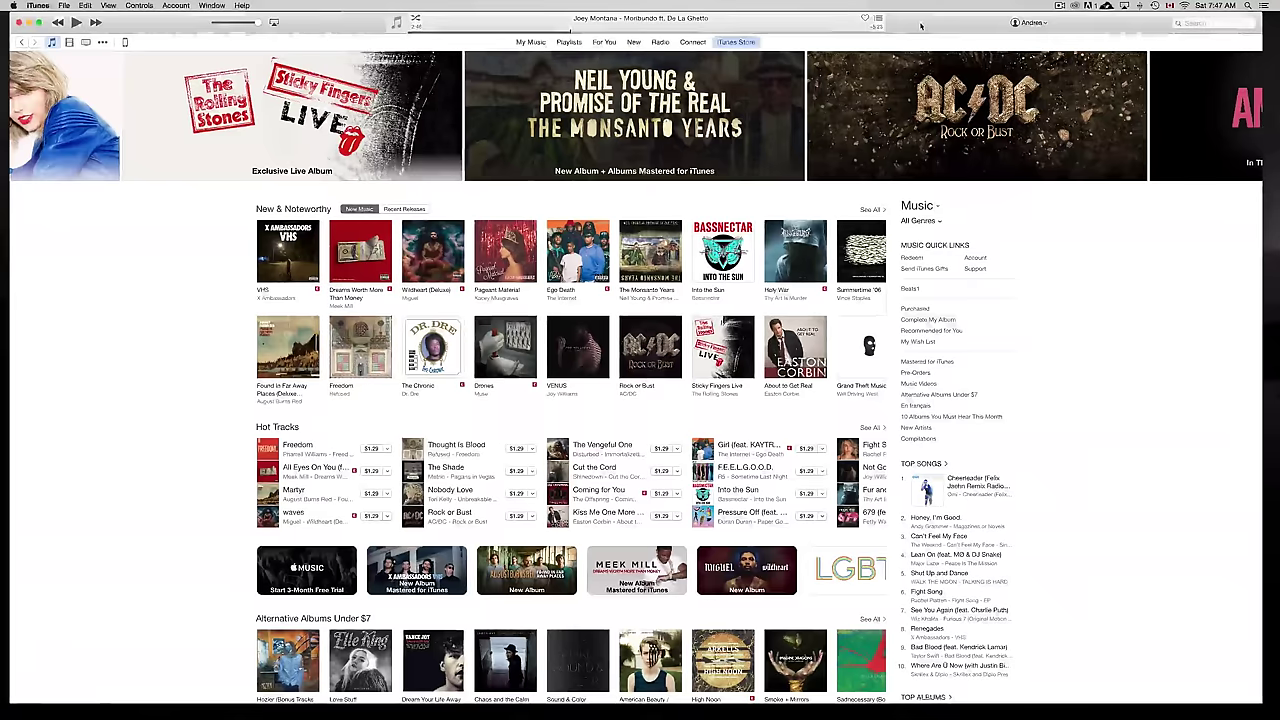
Check the iTunes version information, then bring up the connected iPhone's Summary page.
mouse_move(545, 693)
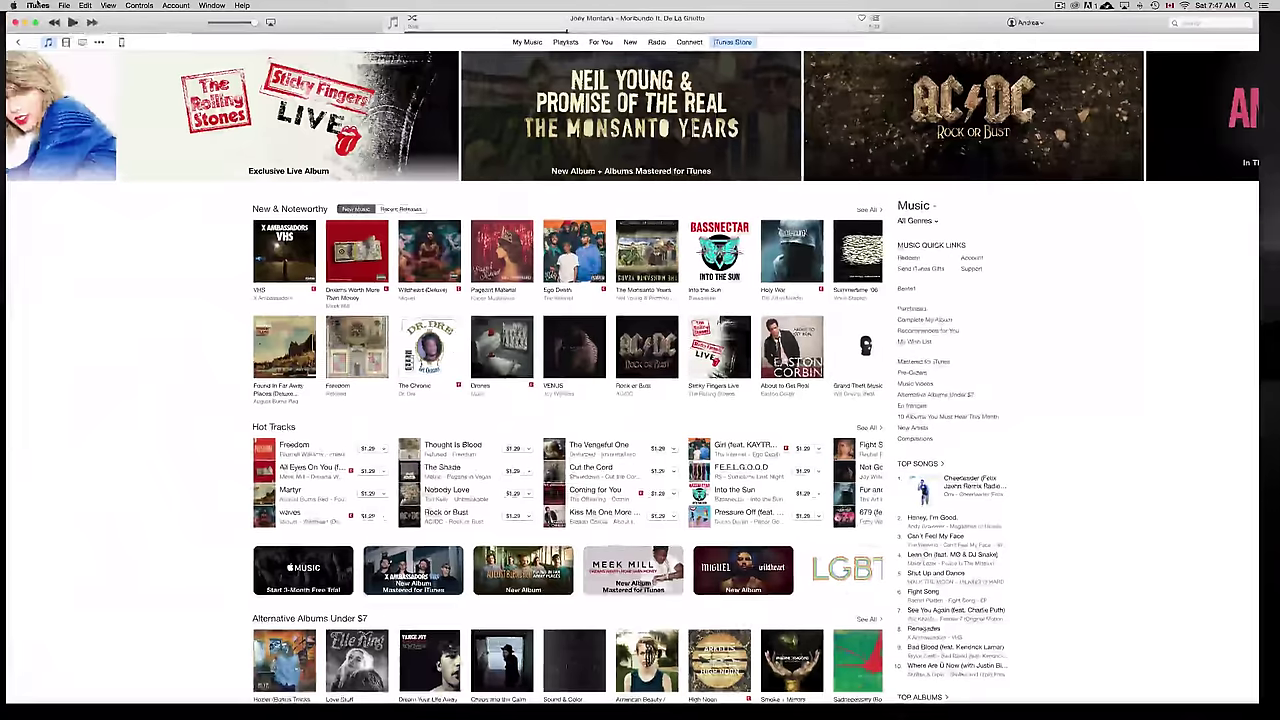
click(38, 5)
click(50, 17)
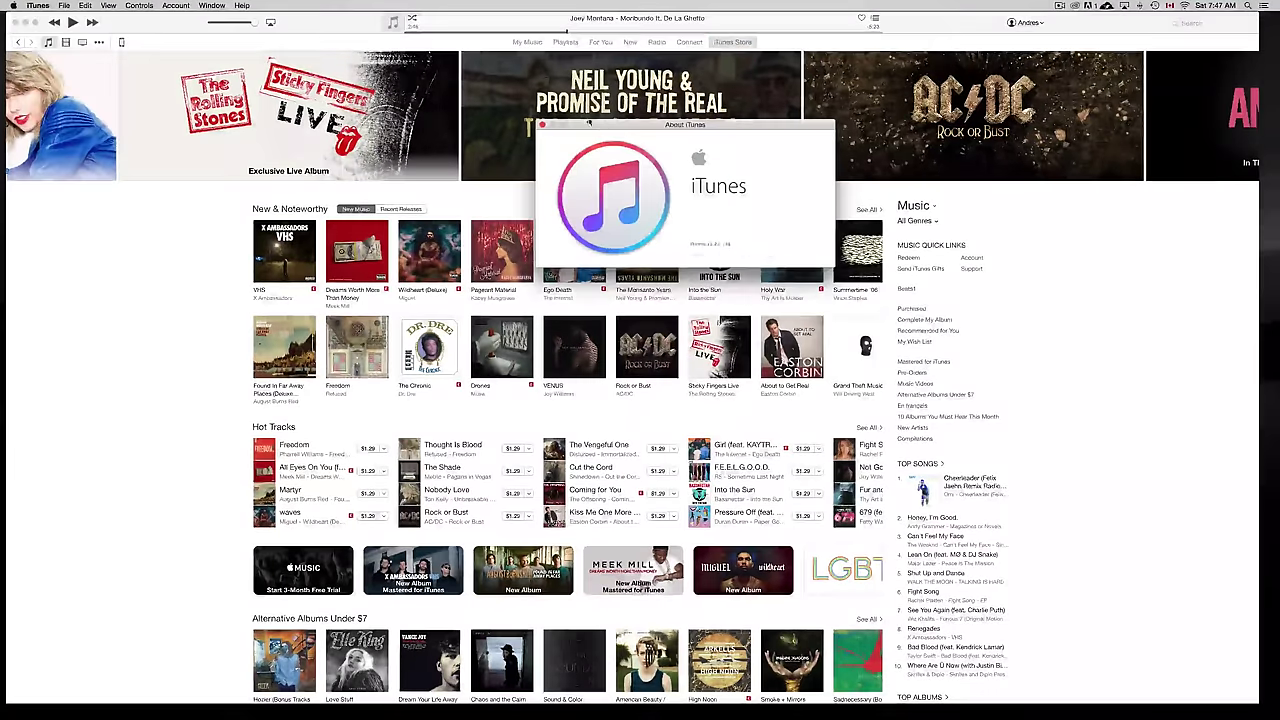
drag(602, 123, 621, 164)
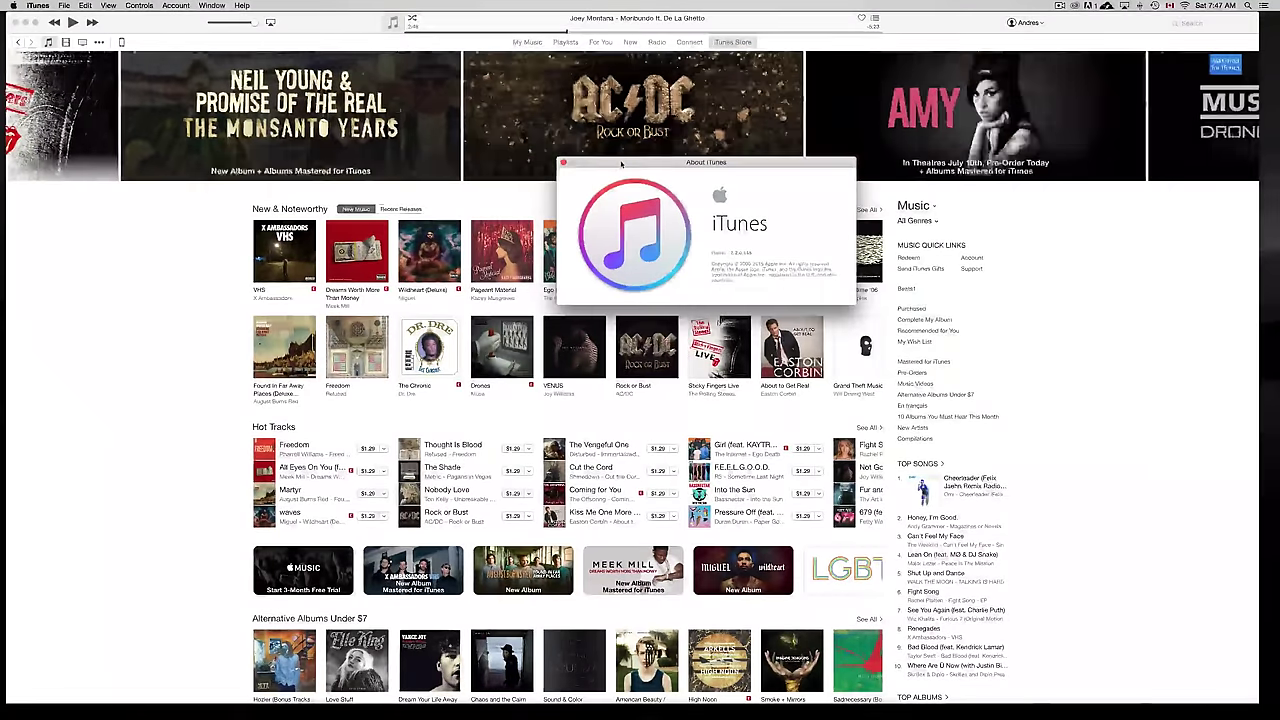
click(563, 162)
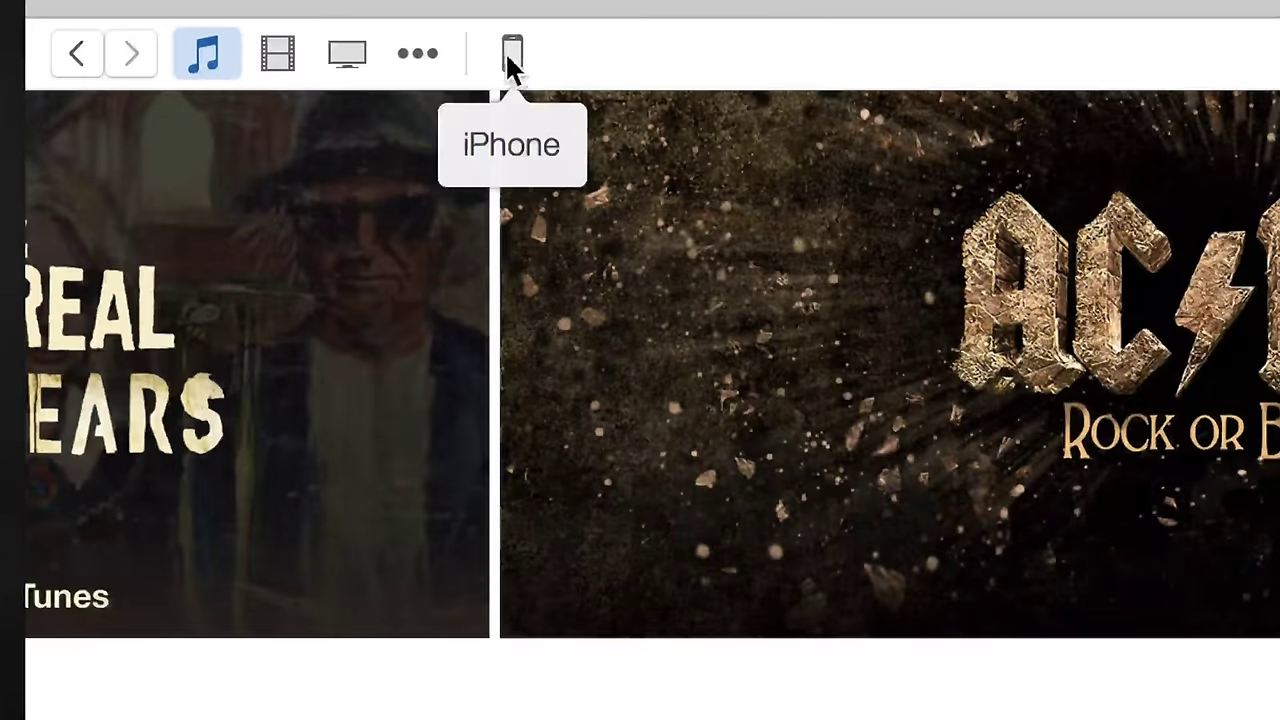
click(507, 53)
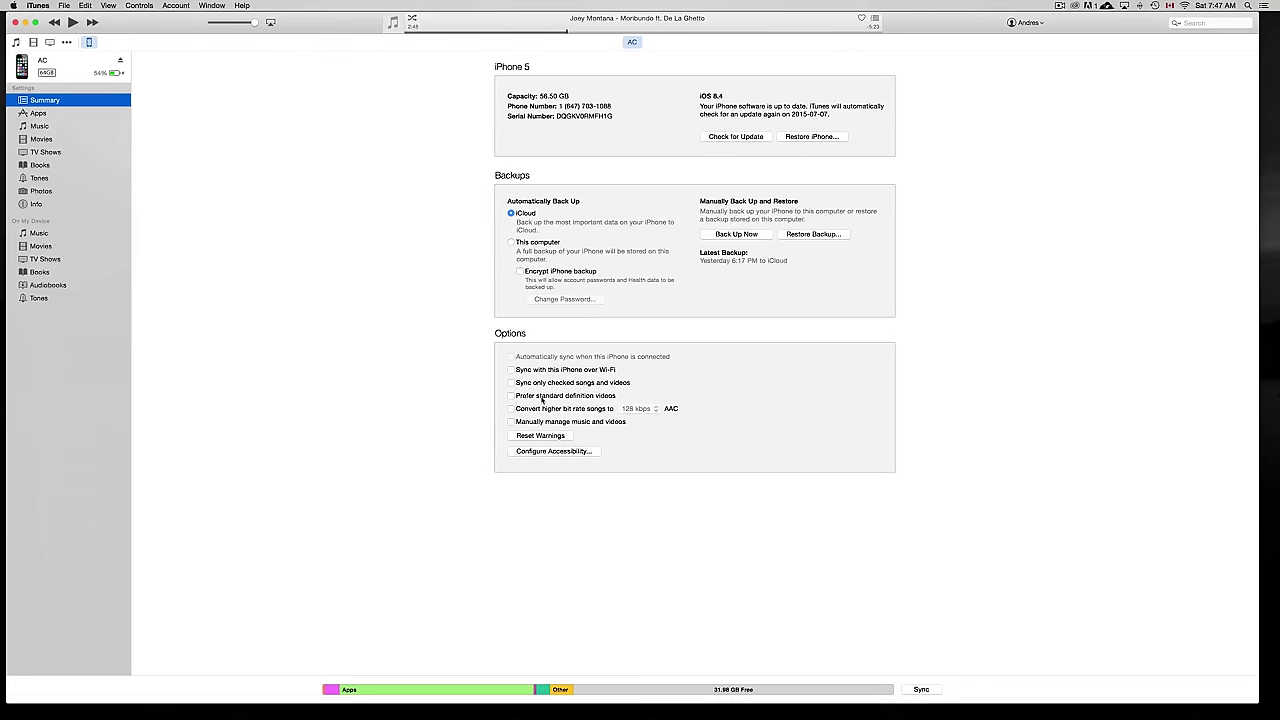
Enable 'Sync only checked songs and videos' for the iPhone and apply it.
click(513, 383)
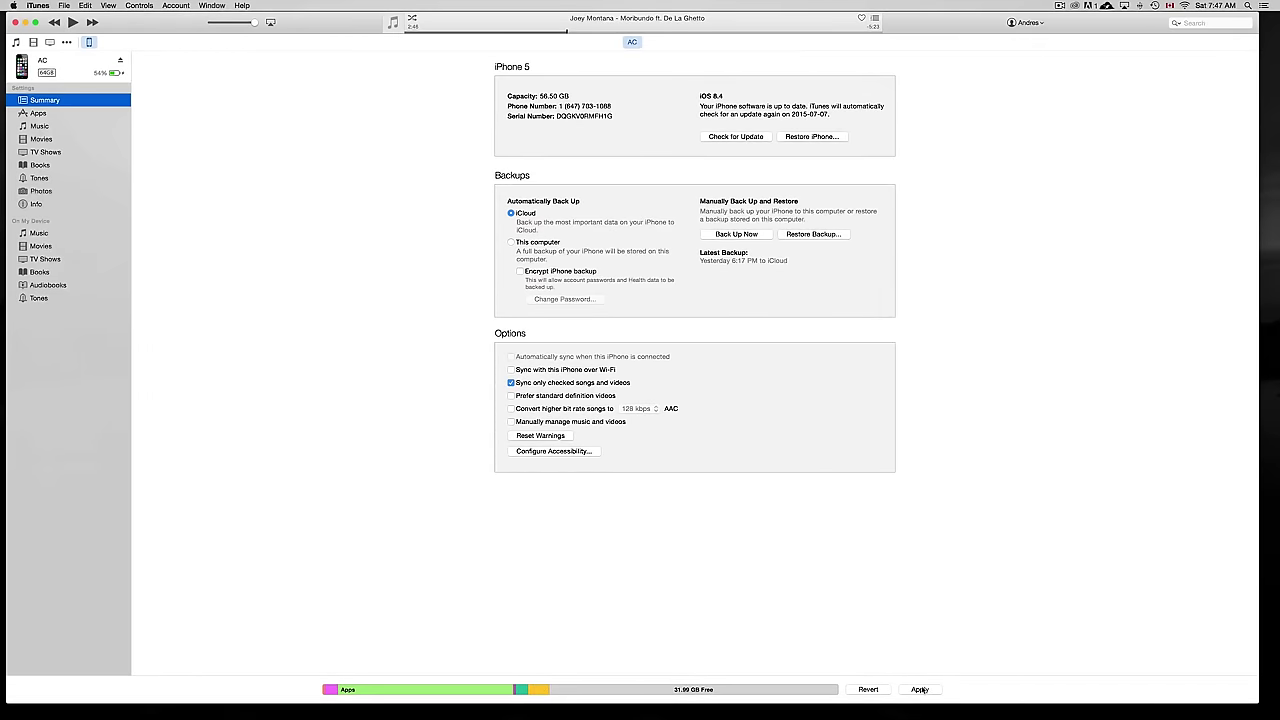
click(921, 689)
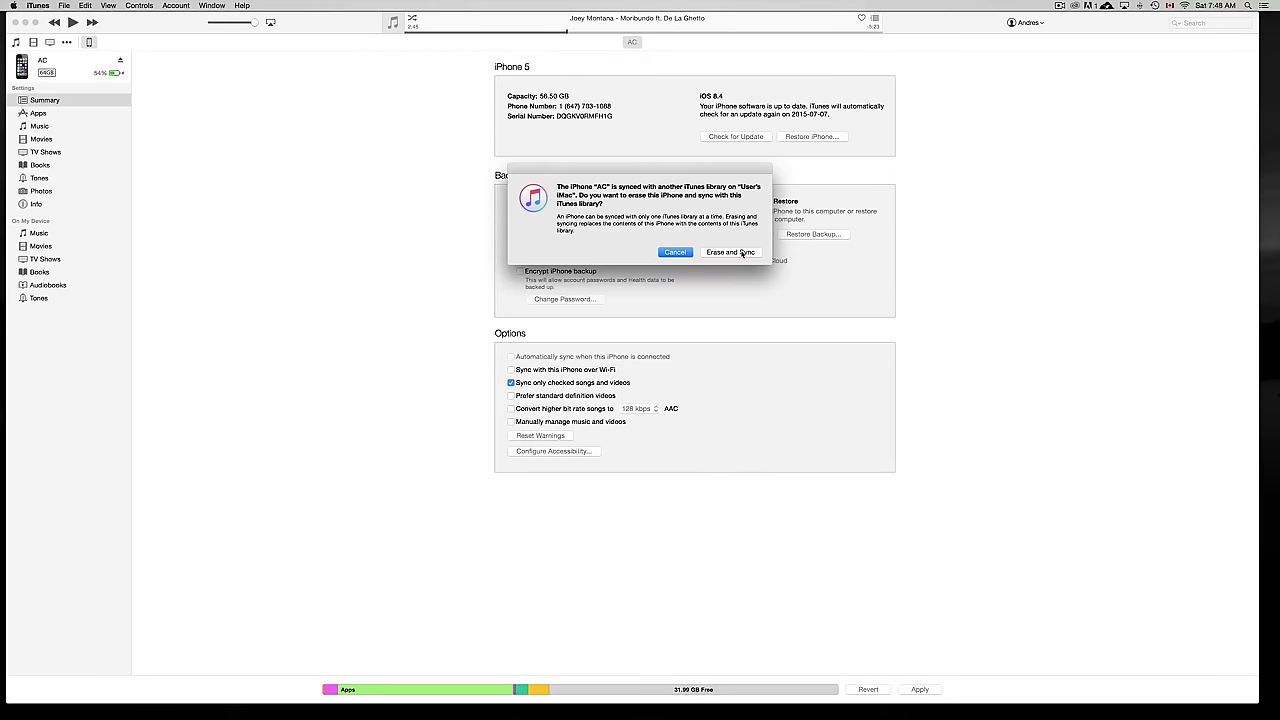
Erase the iPhone and sync it with this library, then go to its Music settings.
click(743, 253)
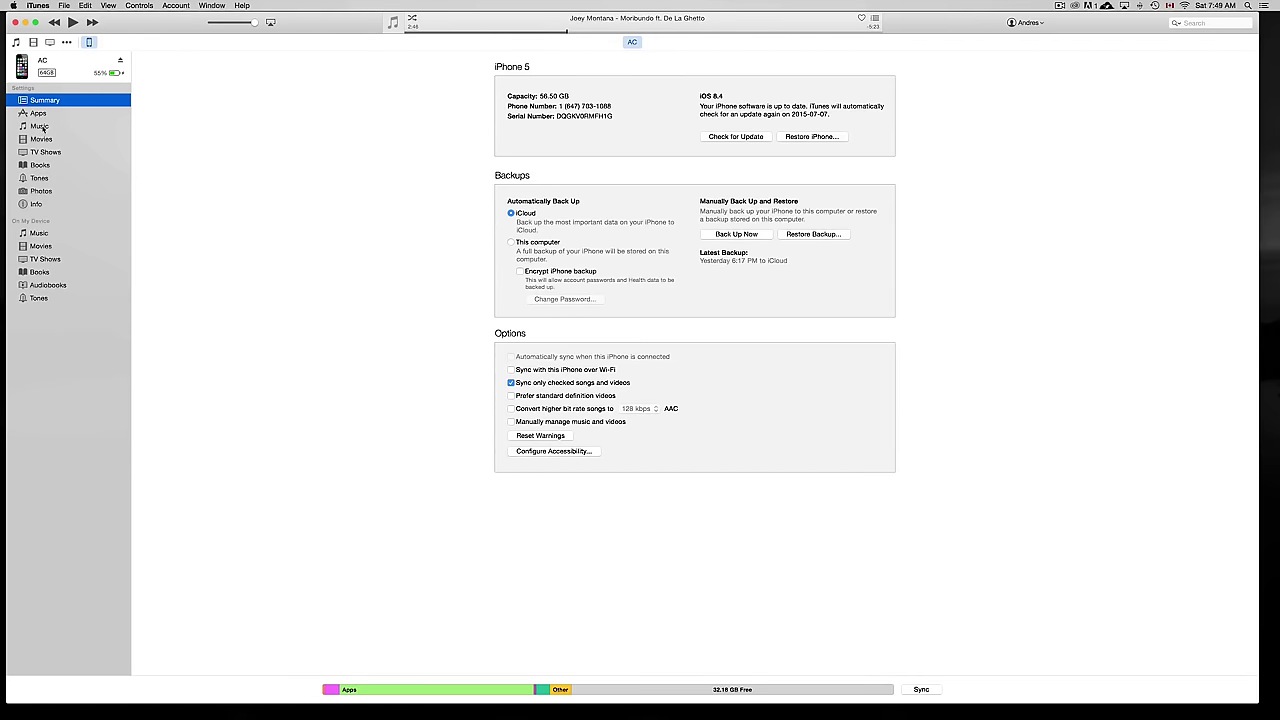
click(50, 127)
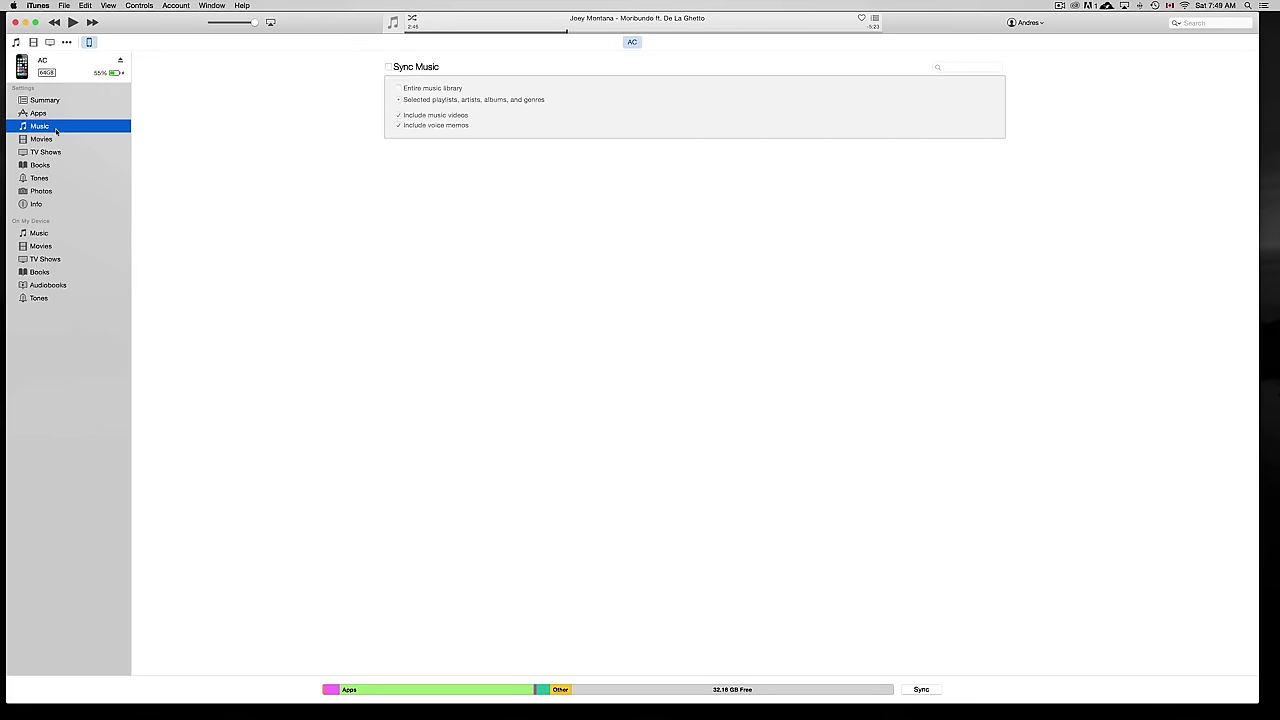
Sync Music with the entire music library of 21 songs, apply, and start the iPhone sync.
click(389, 68)
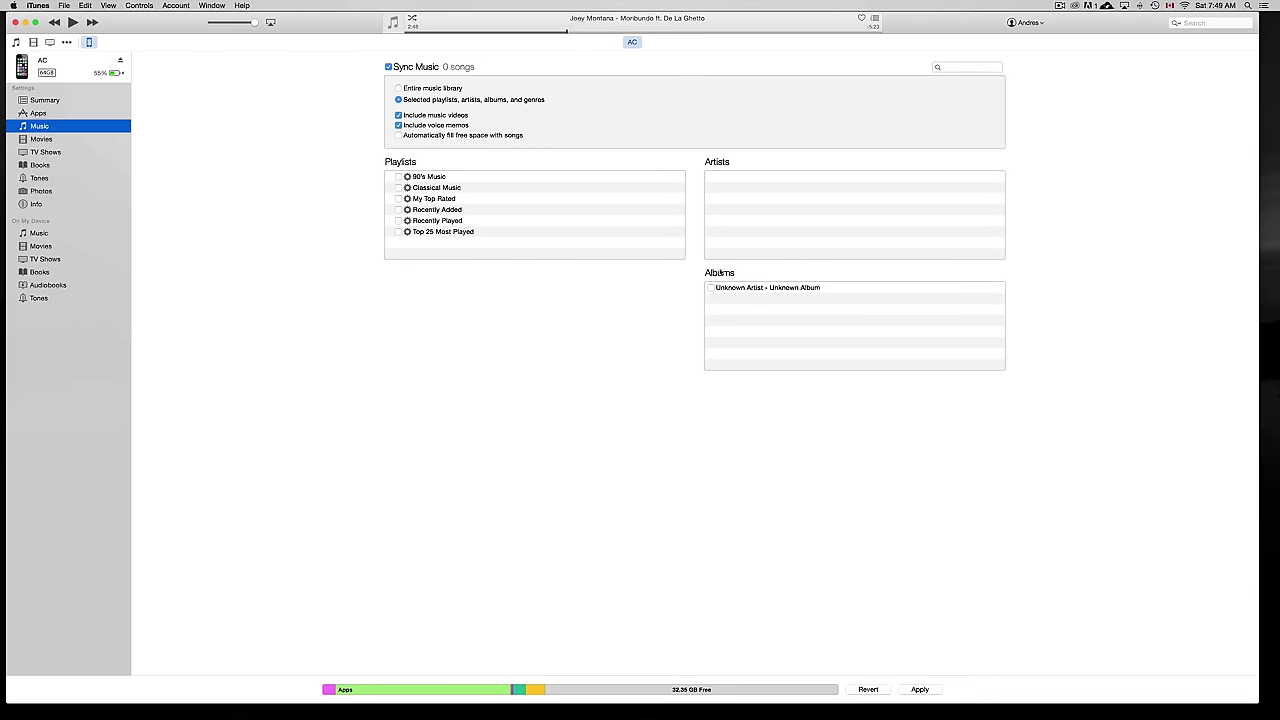
click(712, 288)
click(712, 288)
click(399, 88)
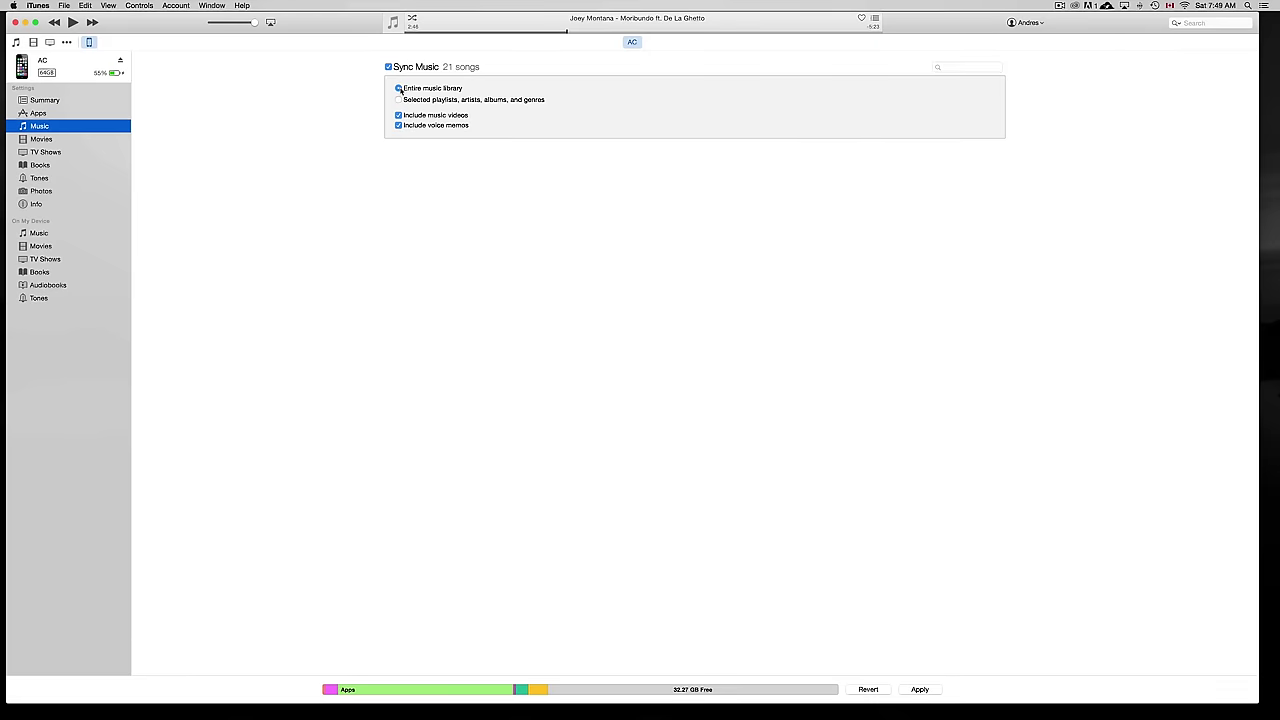
click(926, 691)
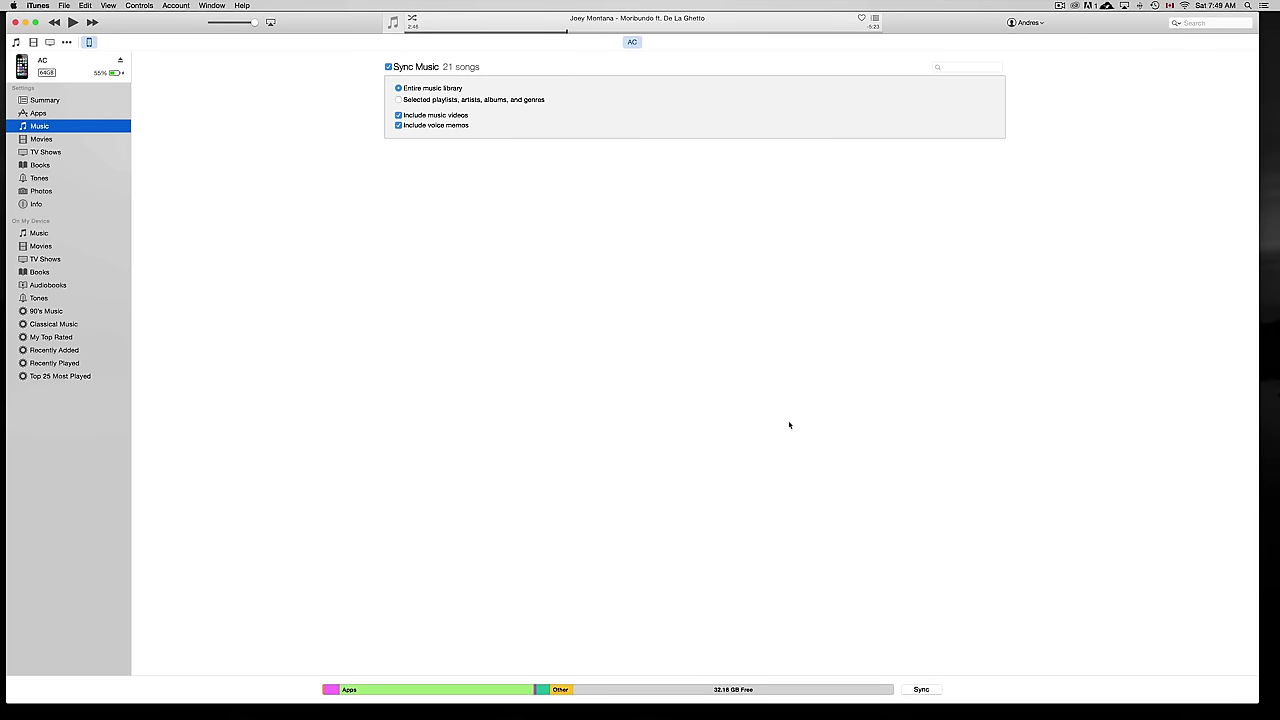
click(921, 689)
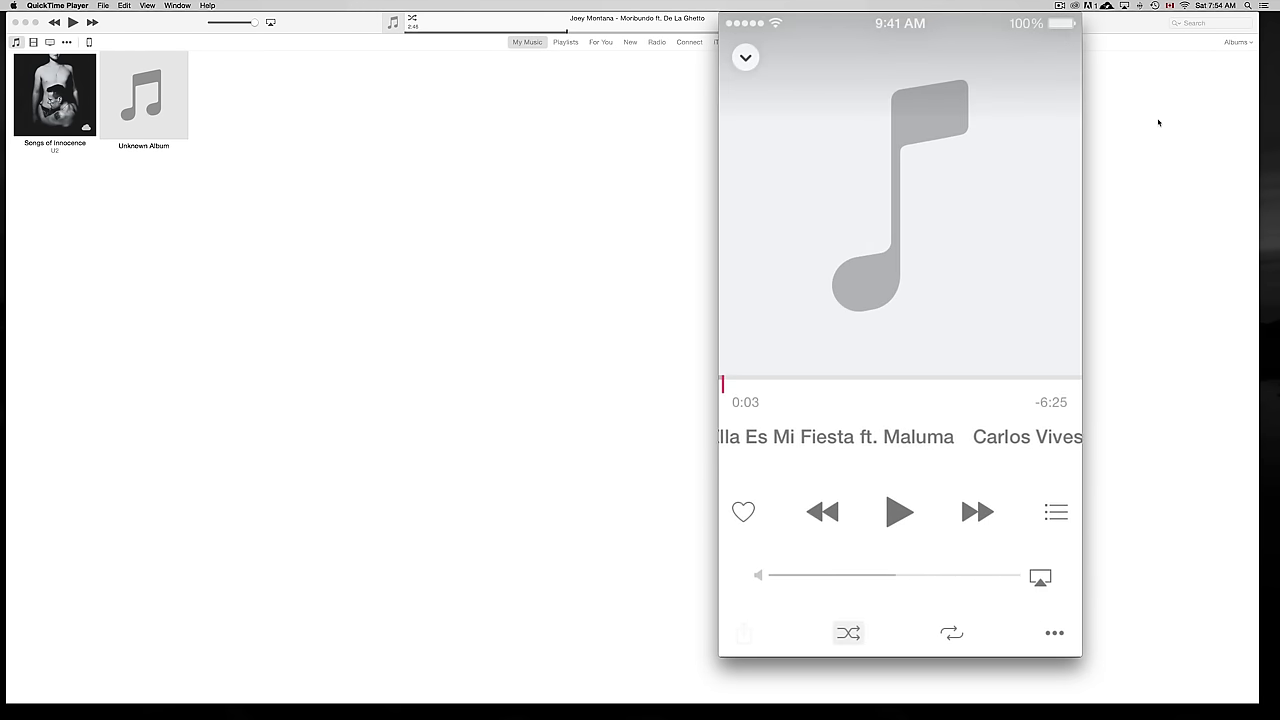
Watch the iPhone's mirrored screen playing Carlos Vives' 'Ella Es Mi Fiesta' in QuickTime Player.
mouse_move(1077, 484)
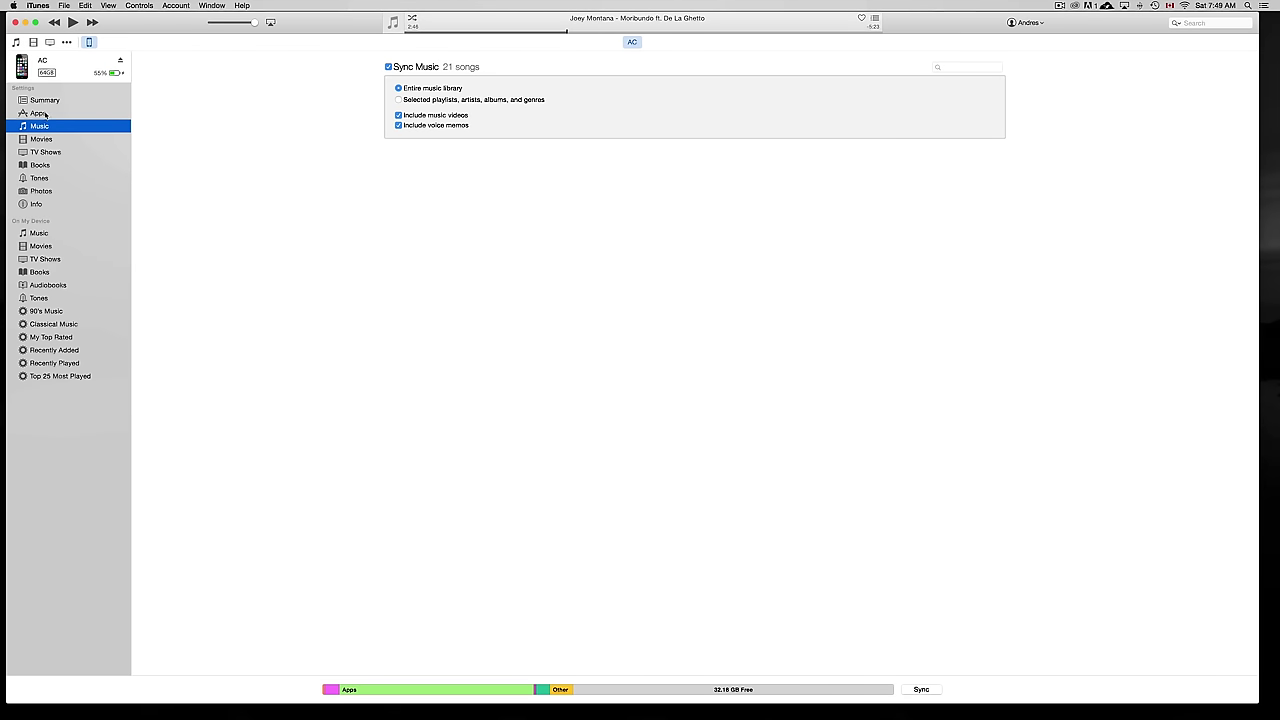
click(45, 116)
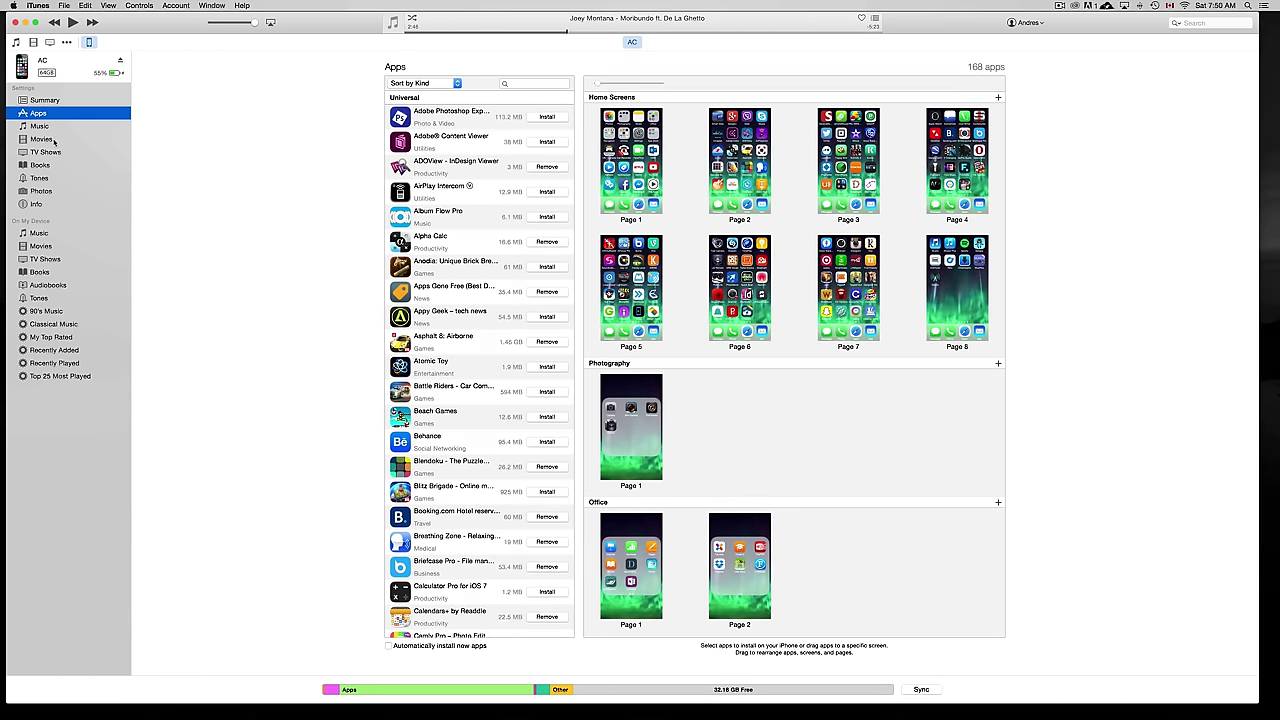
click(50, 140)
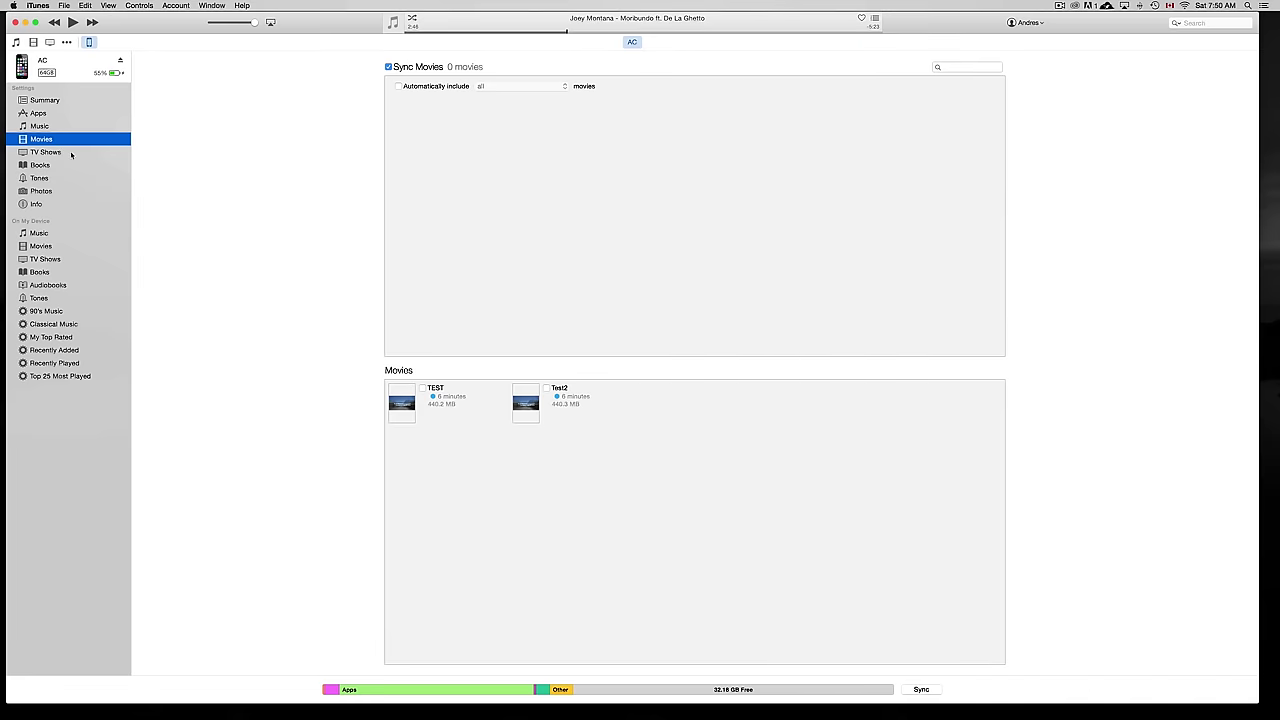
click(70, 152)
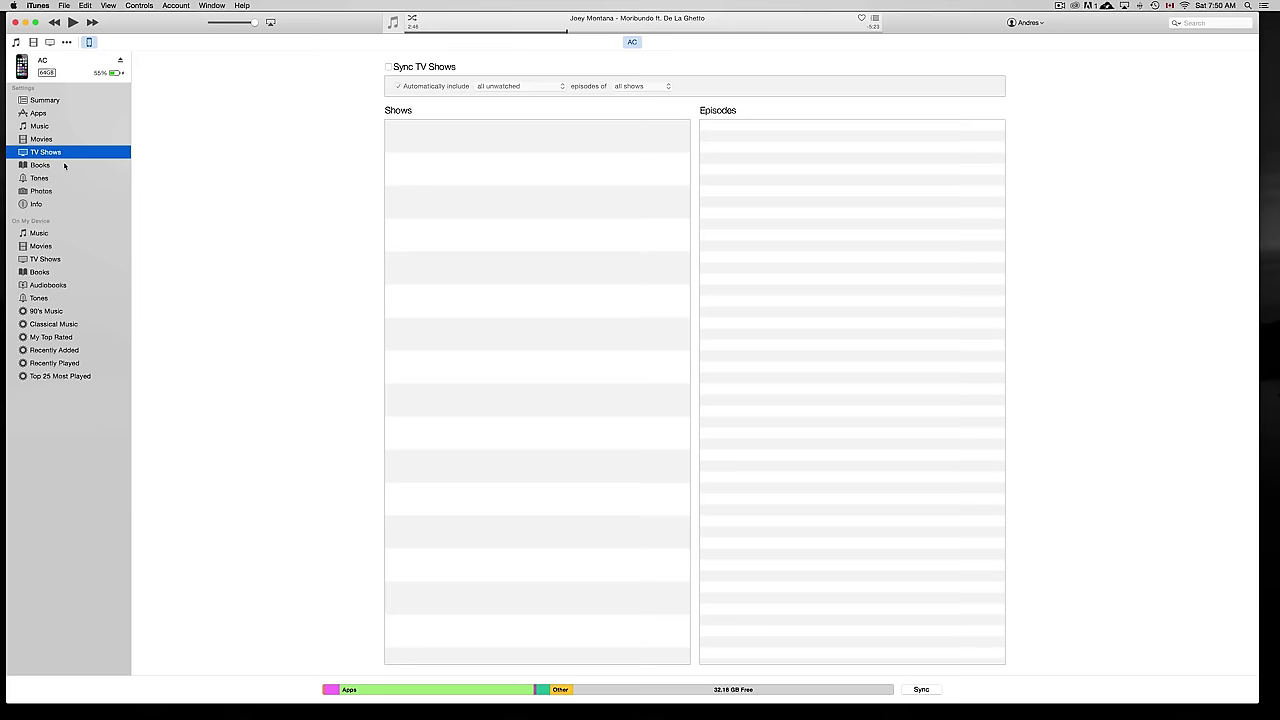
click(58, 177)
click(57, 166)
click(57, 179)
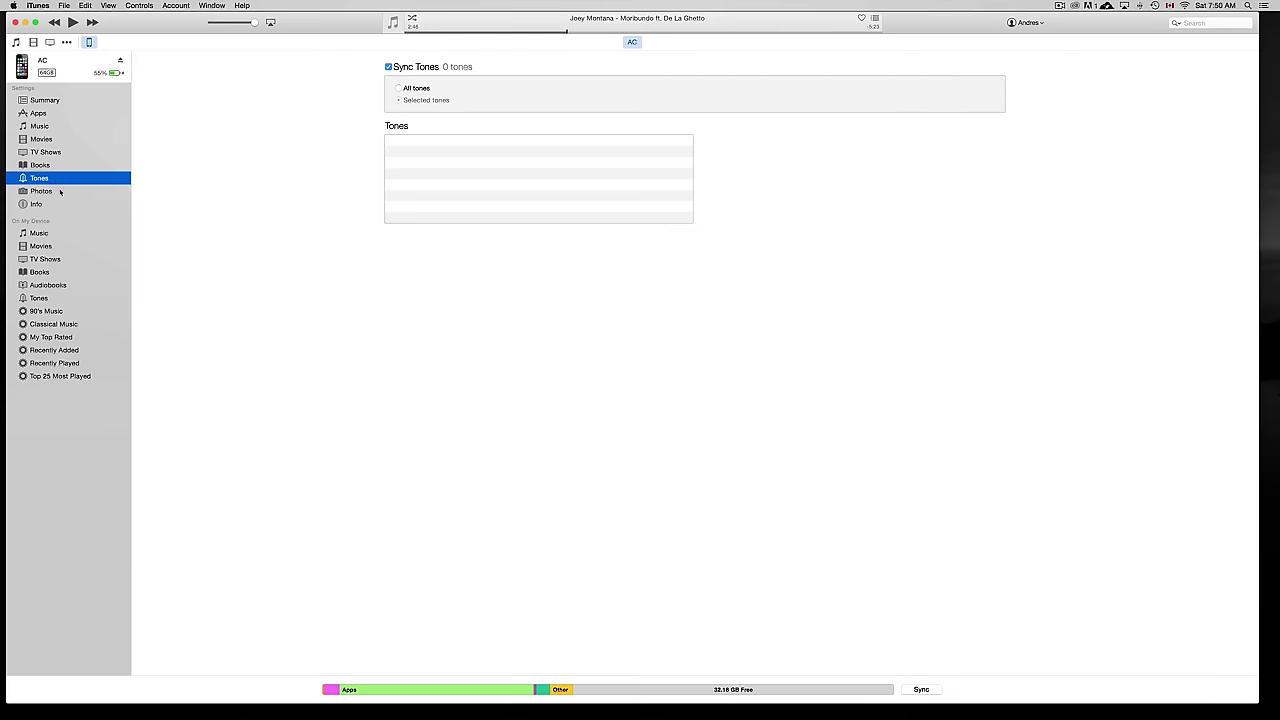
click(63, 192)
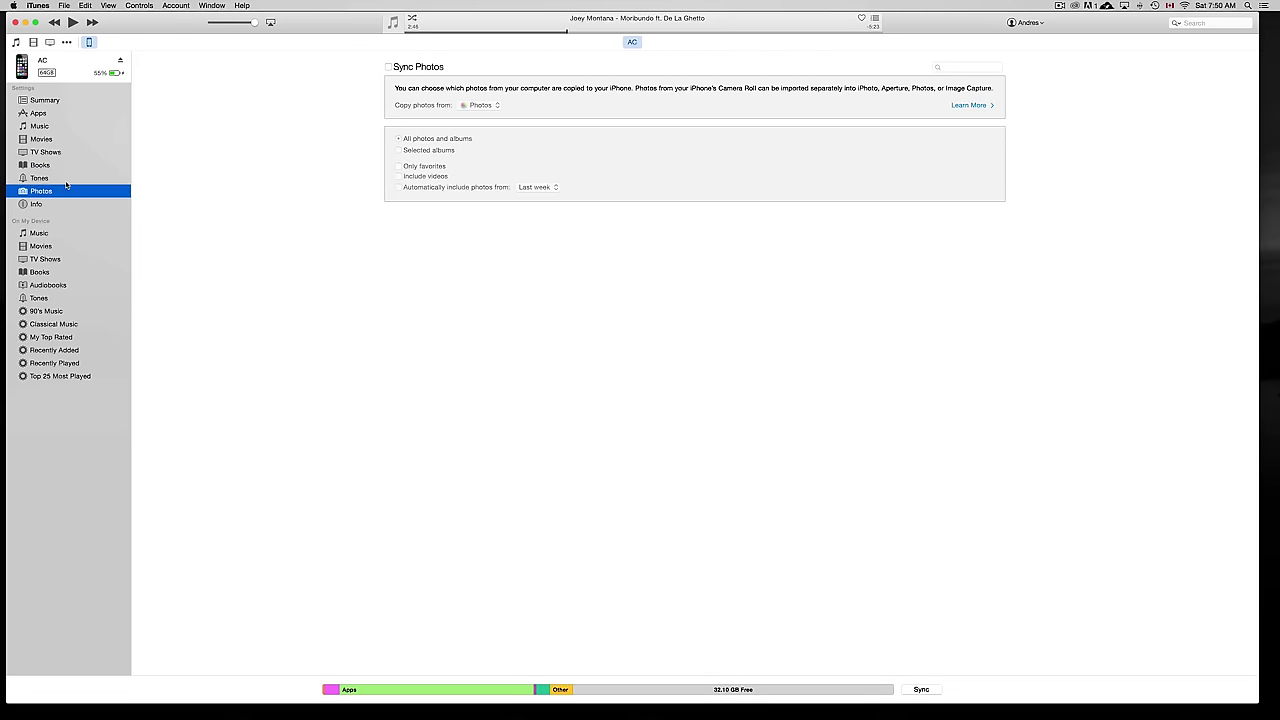
click(62, 179)
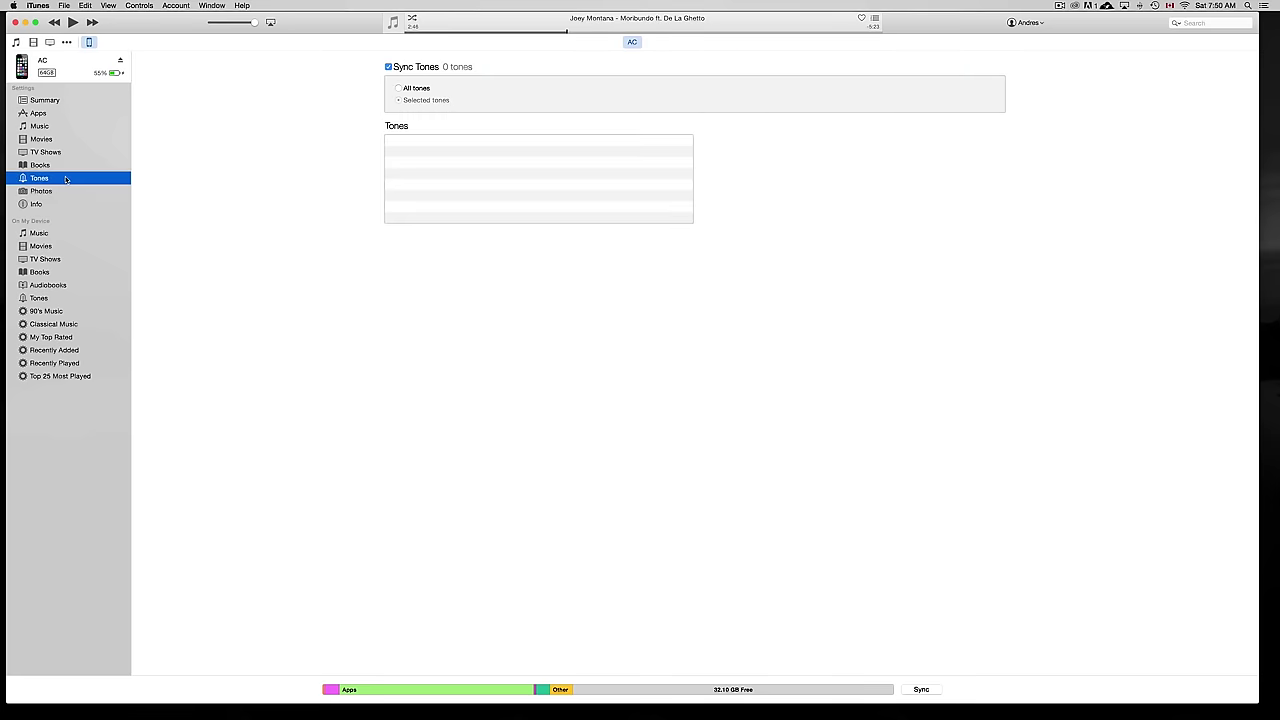
click(71, 166)
click(68, 179)
click(69, 191)
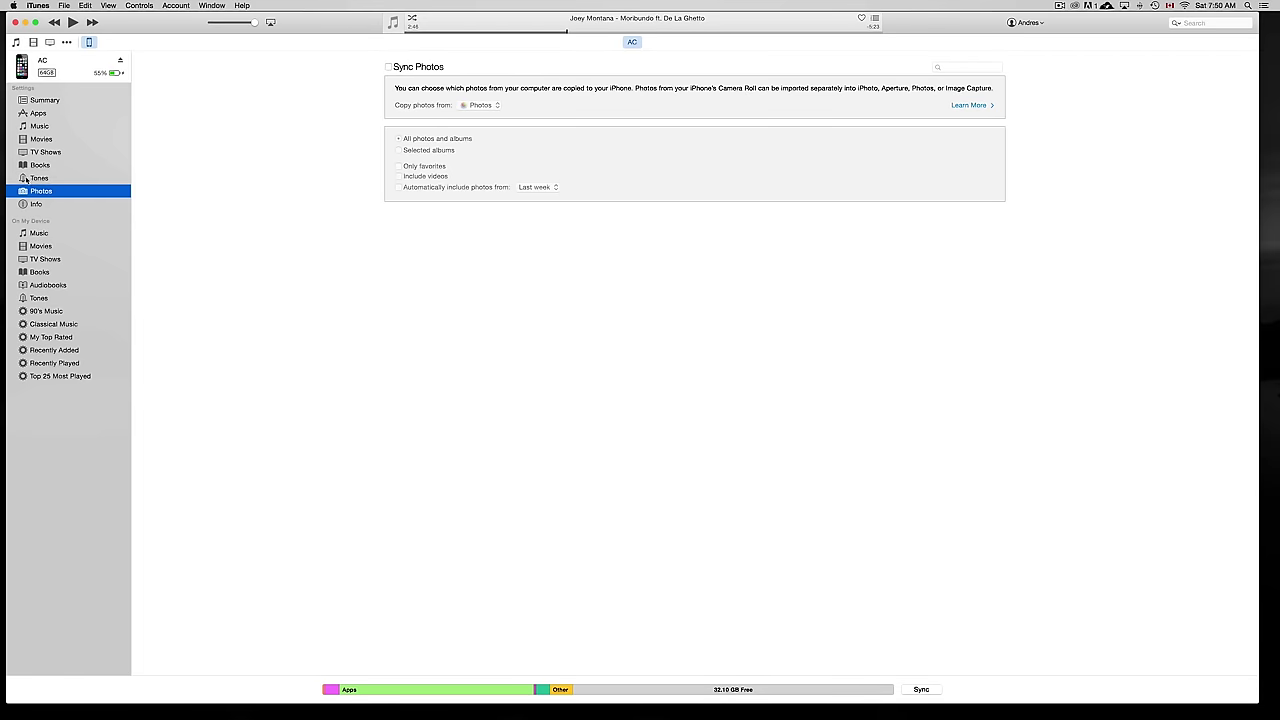
click(42, 178)
click(63, 165)
click(67, 152)
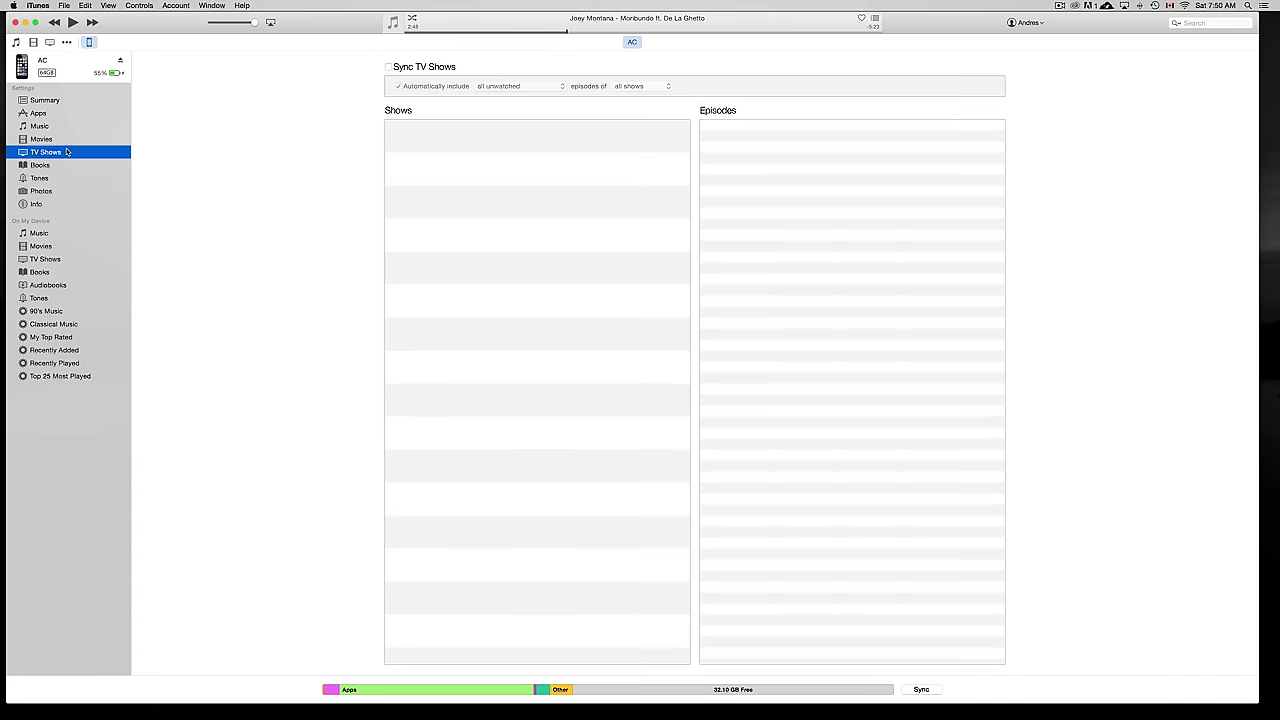
click(64, 139)
click(60, 126)
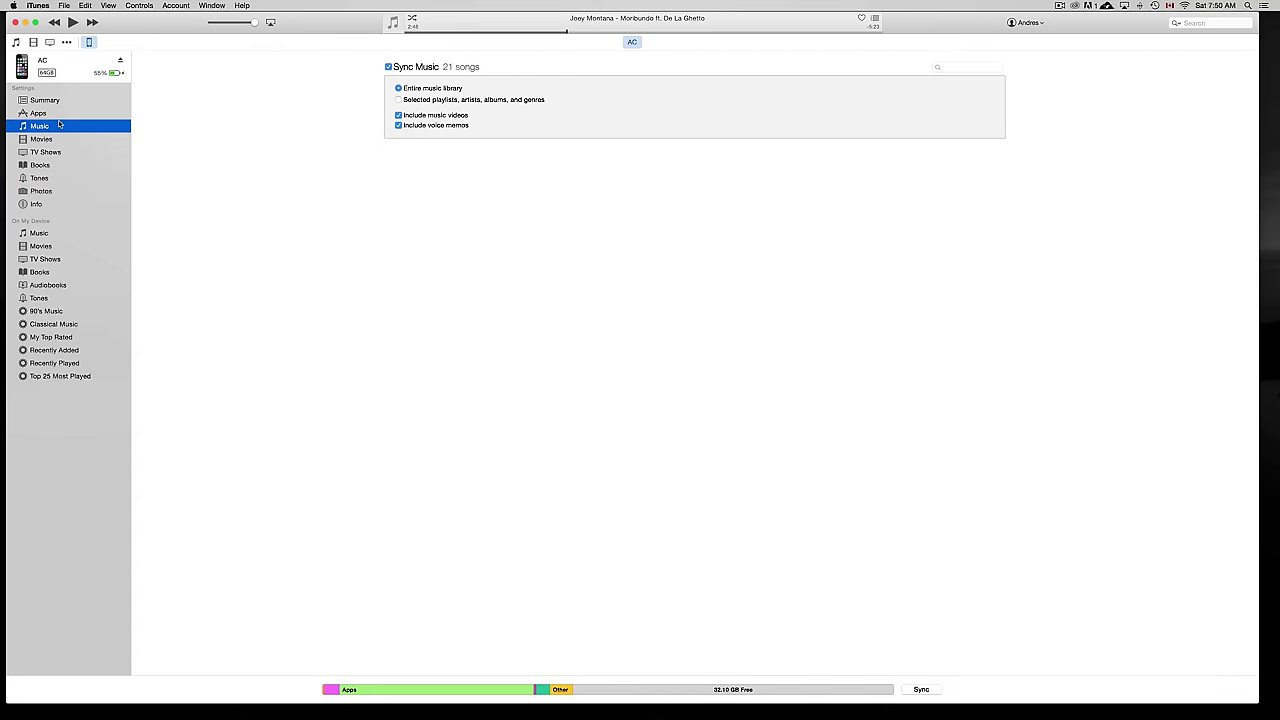